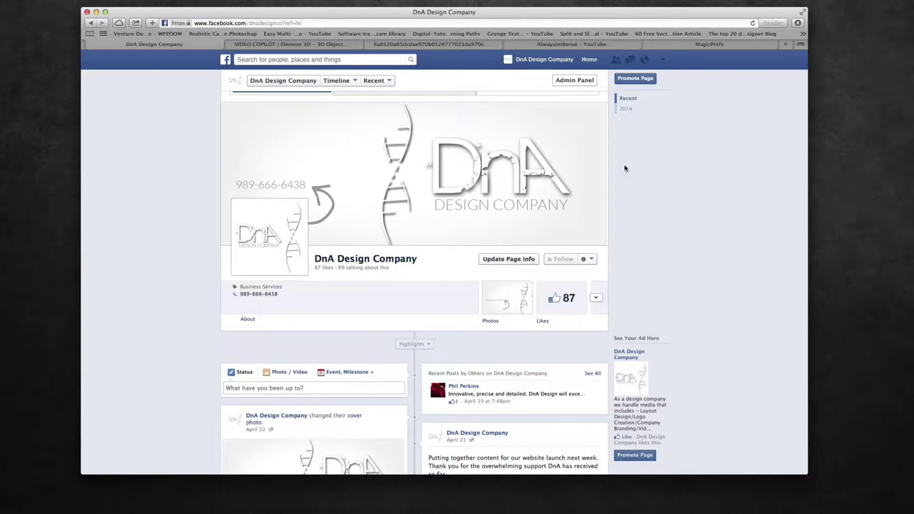
# Switch Safari to the Video Copilot Element 3D page, then bring After Effects forward.
pyautogui.click(298, 47)
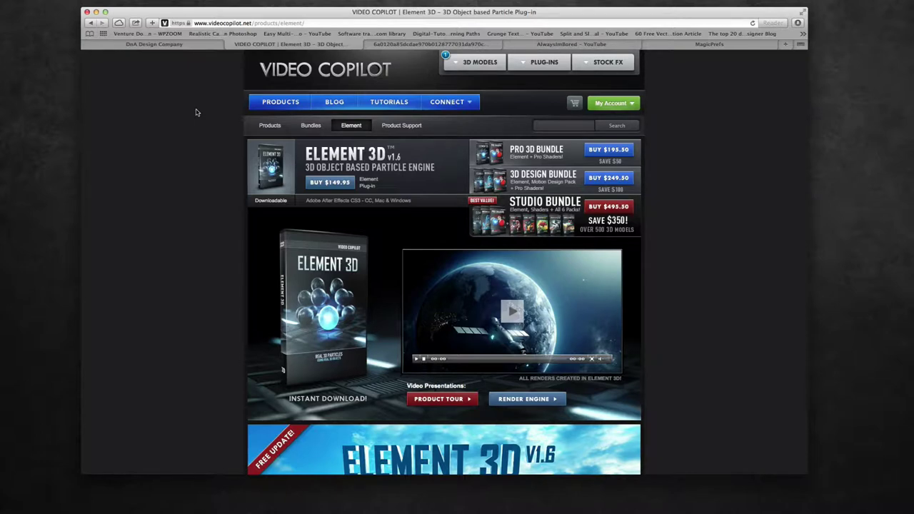
pyautogui.click(273, 510)
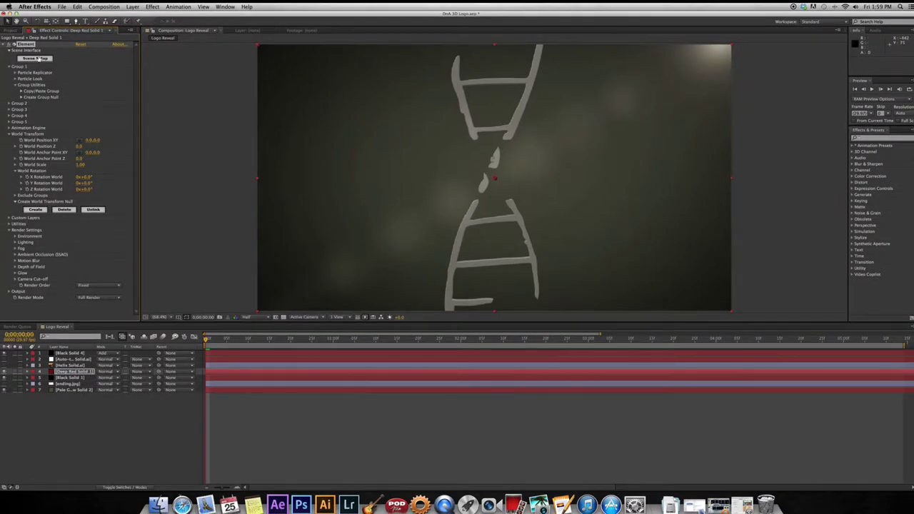
# Open Element 3D Scene Setup, rotate the DNA helix, then close it without saving.
pyautogui.click(37, 59)
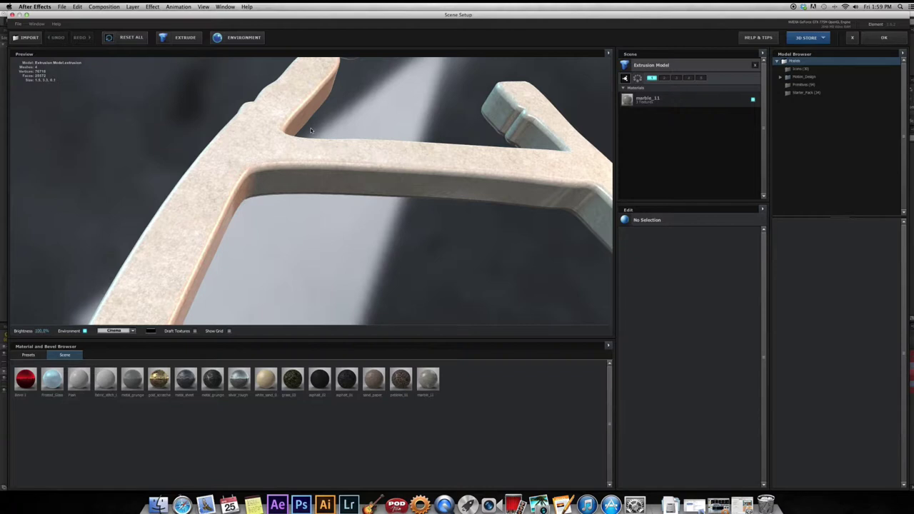
pyautogui.scroll(-10, 310, 130)
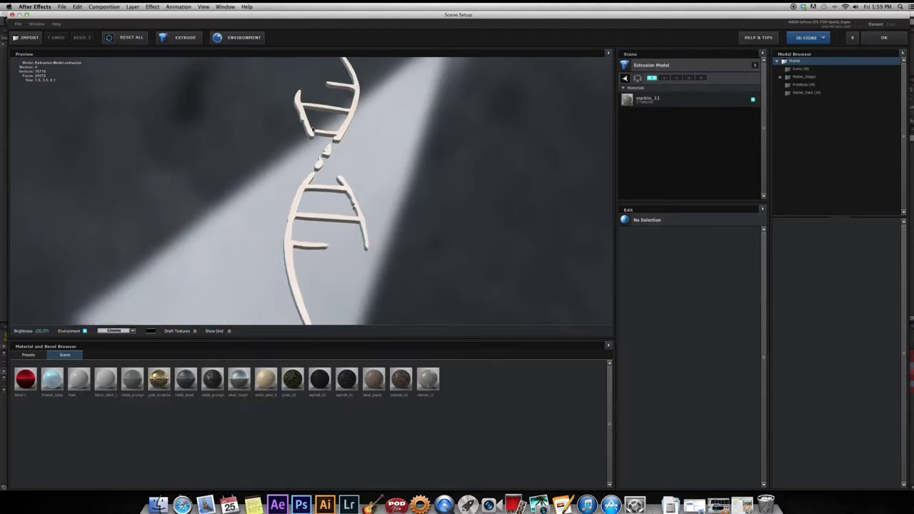
pyautogui.moveTo(367, 162); pyautogui.dragTo(364, 185)
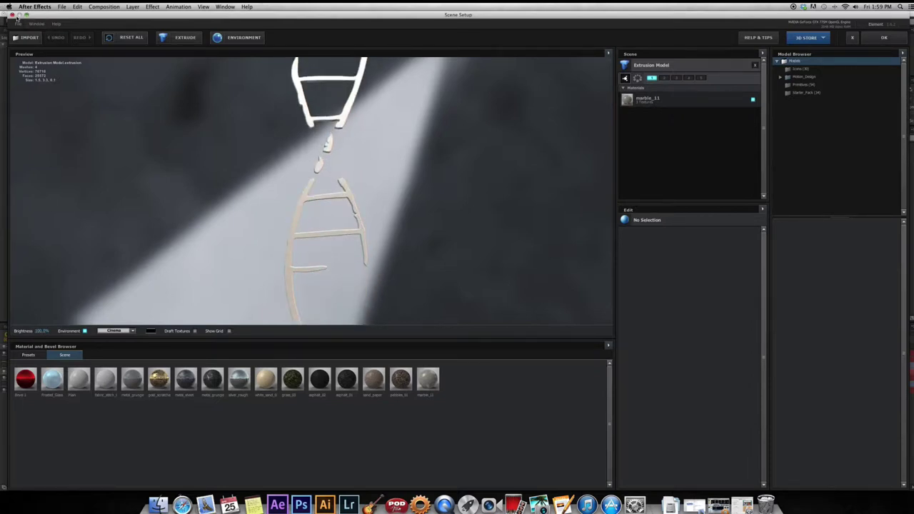
pyautogui.click(12, 15)
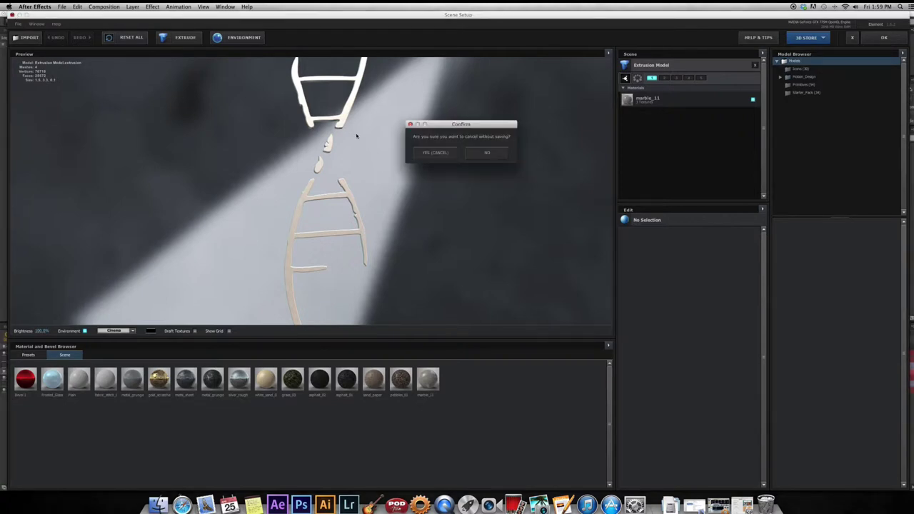
pyautogui.click(435, 153)
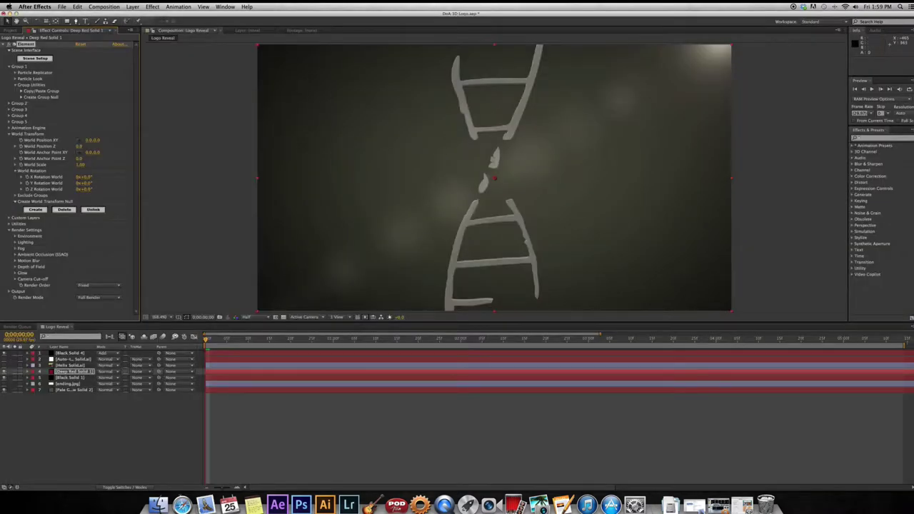
pyautogui.click(30, 7)
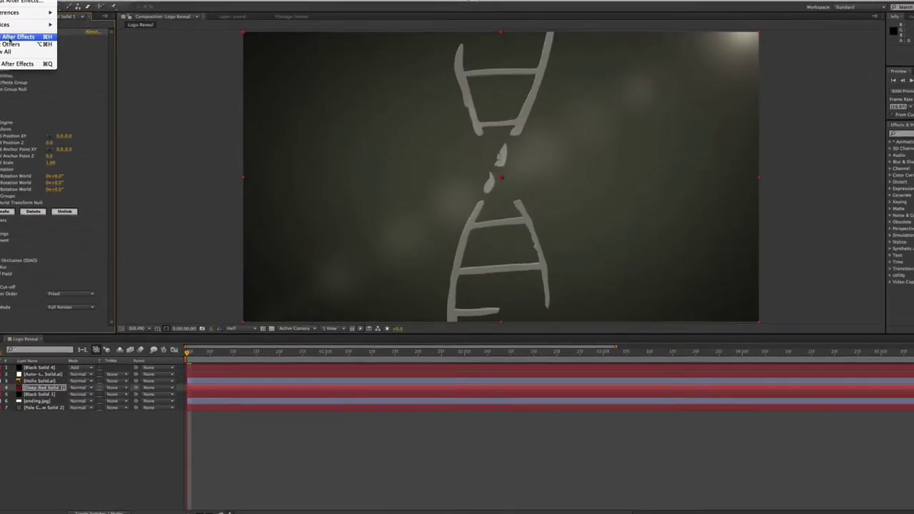
# Hide After Effects and move the Mouse preferences window to the screen centre.
pyautogui.click(18, 36)
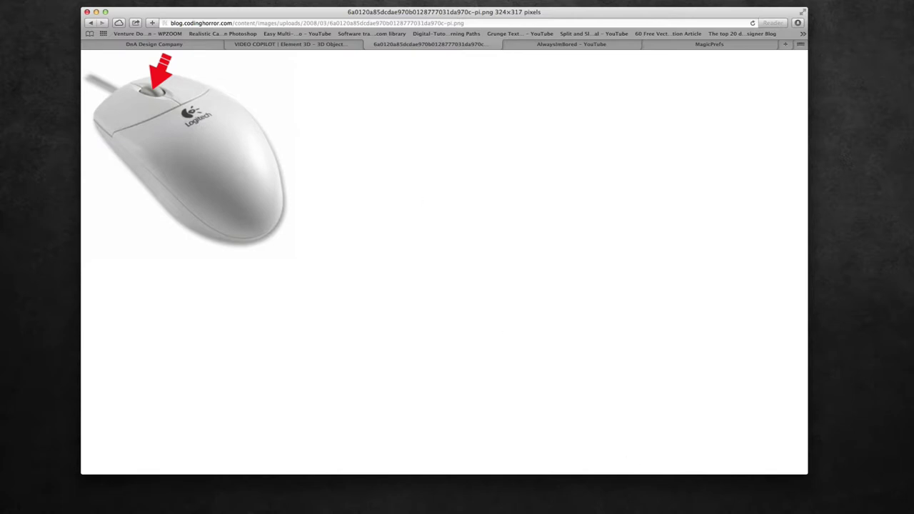
pyautogui.moveTo(765, 160); pyautogui.dragTo(494, 110)
# Review the Mouse Point & Click settings, then close the Mouse preferences window.
pyautogui.moveTo(471, 176)
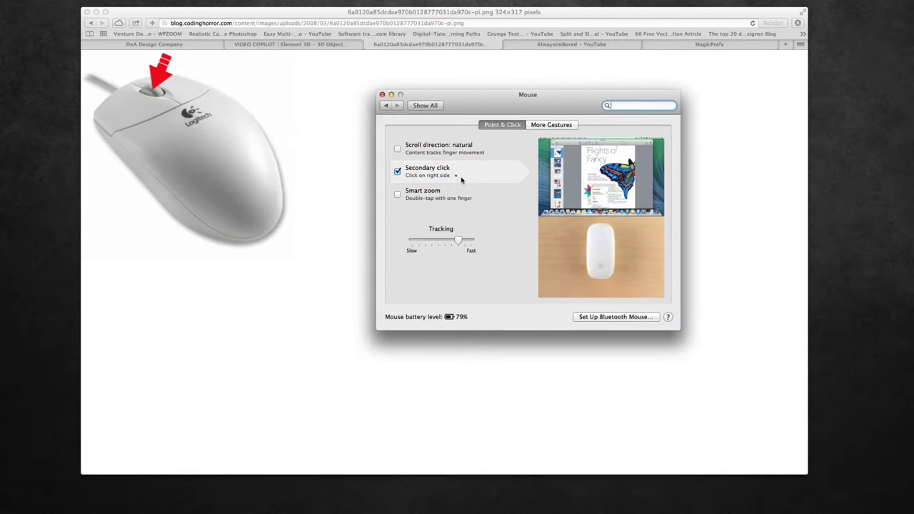
pyautogui.click(383, 94)
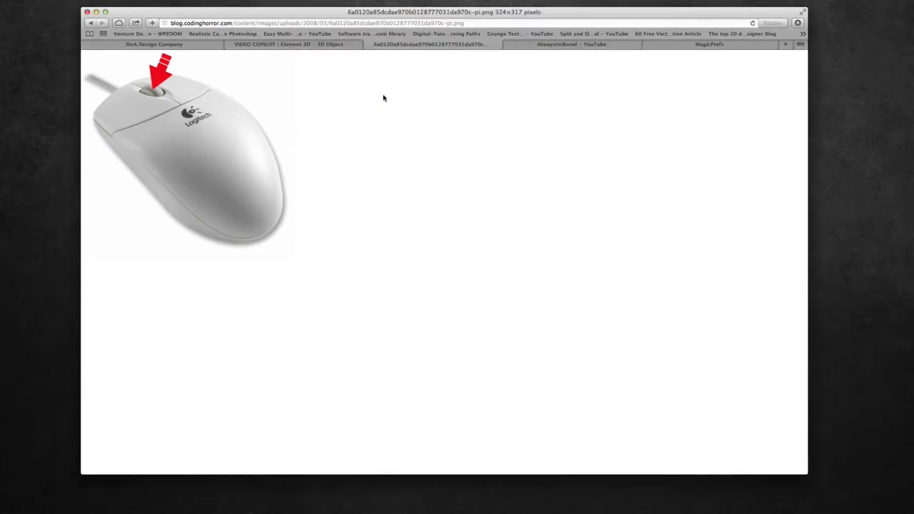
# View the AlwaysImBored YouTube channel tab, then move on to the MagicPrefs website tab.
pyautogui.click(563, 48)
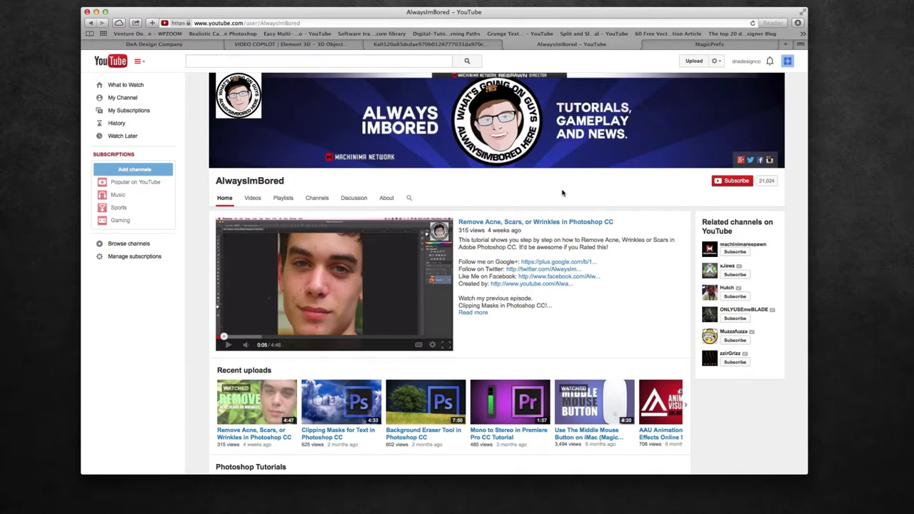
pyautogui.click(681, 45)
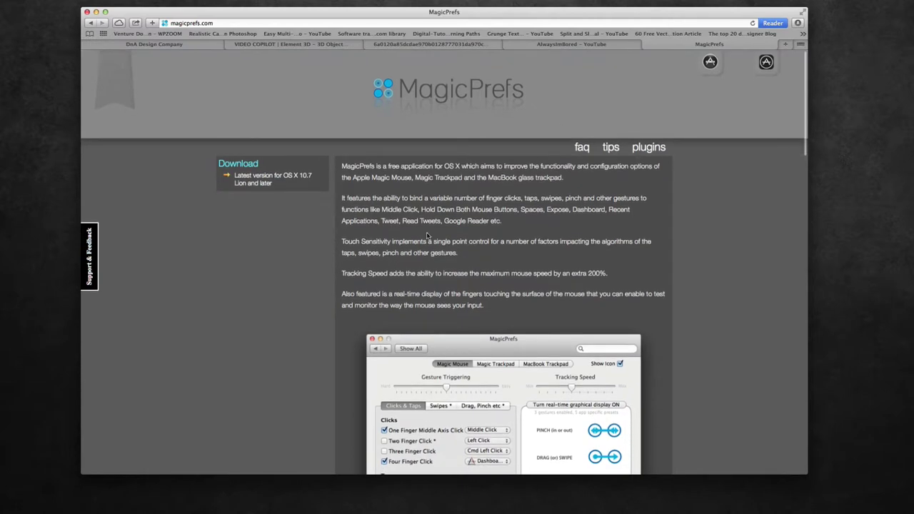
# Scroll magicprefs.com to the settings screenshot mapping One Finger Middle Axis Click to Middle Click.
pyautogui.scroll(-5, 250, 261)
pyautogui.scroll(5, 251, 261)
pyautogui.scroll(-3, 251, 261)
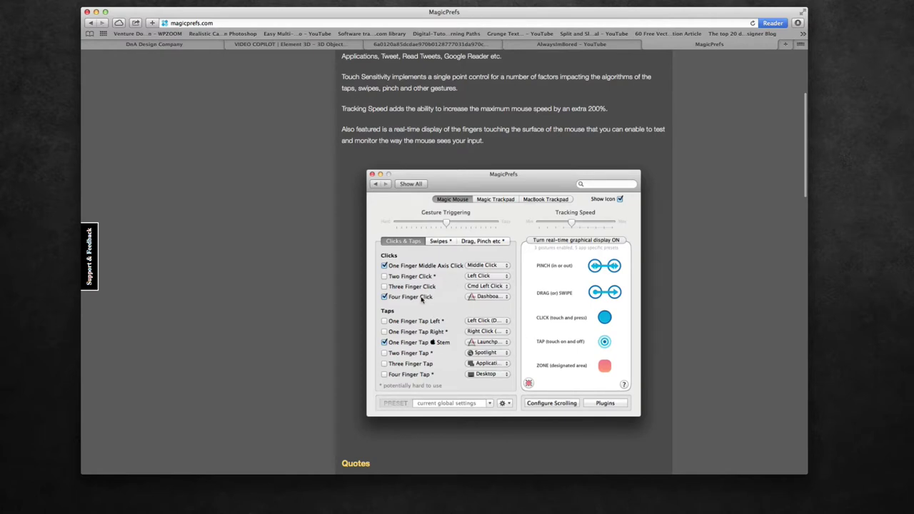
pyautogui.scroll(5, 423, 301)
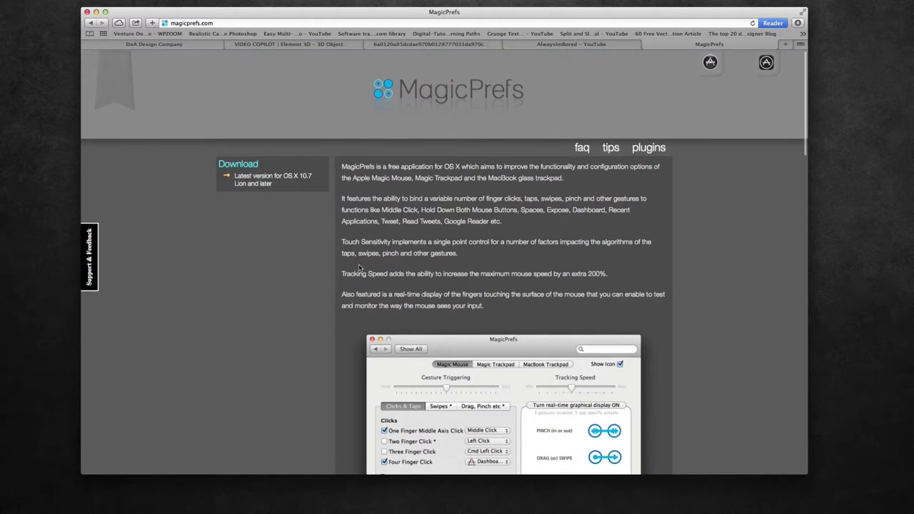
# Download the latest MagicPrefs and launch it from Downloads, approving the Internet warning.
pyautogui.click(261, 183)
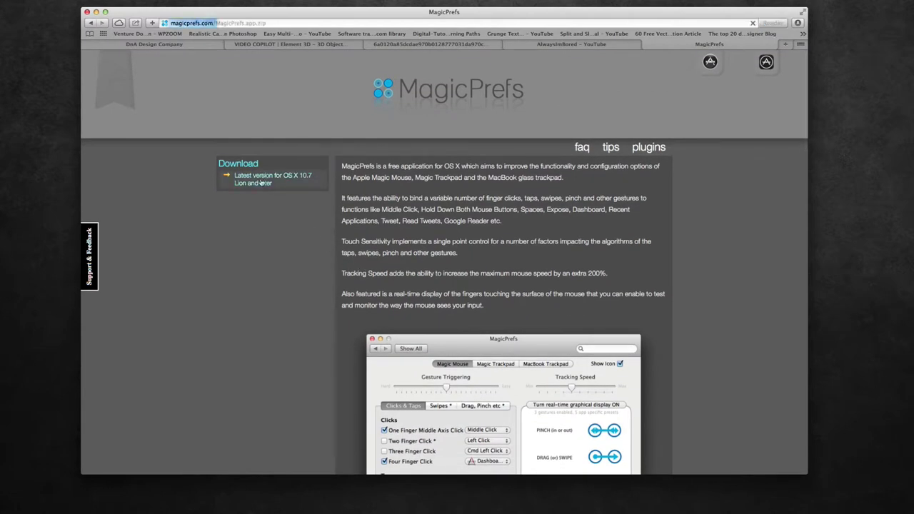
pyautogui.click(799, 23)
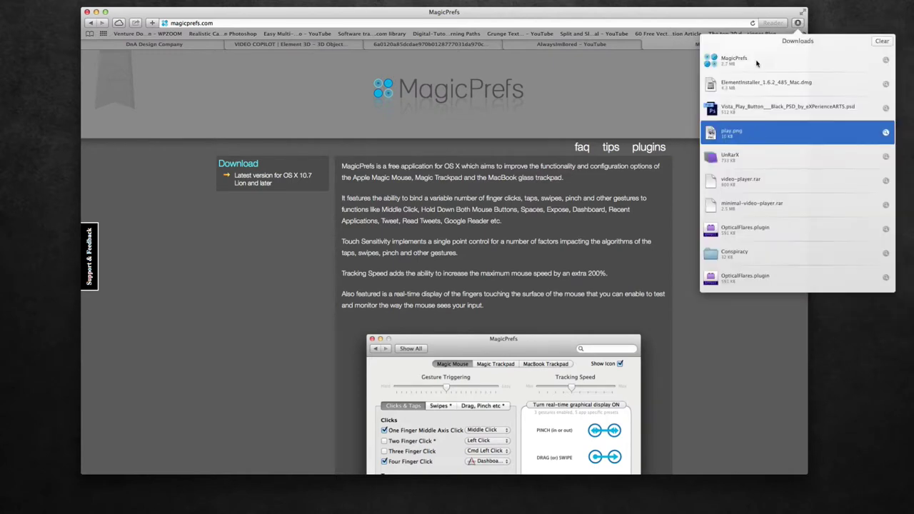
pyautogui.click(750, 62)
pyautogui.doubleClick(749, 63)
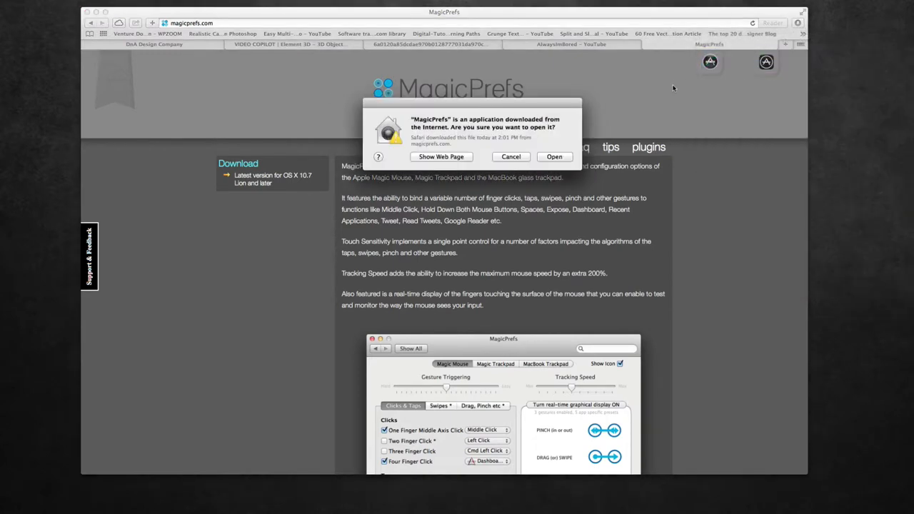
pyautogui.click(554, 157)
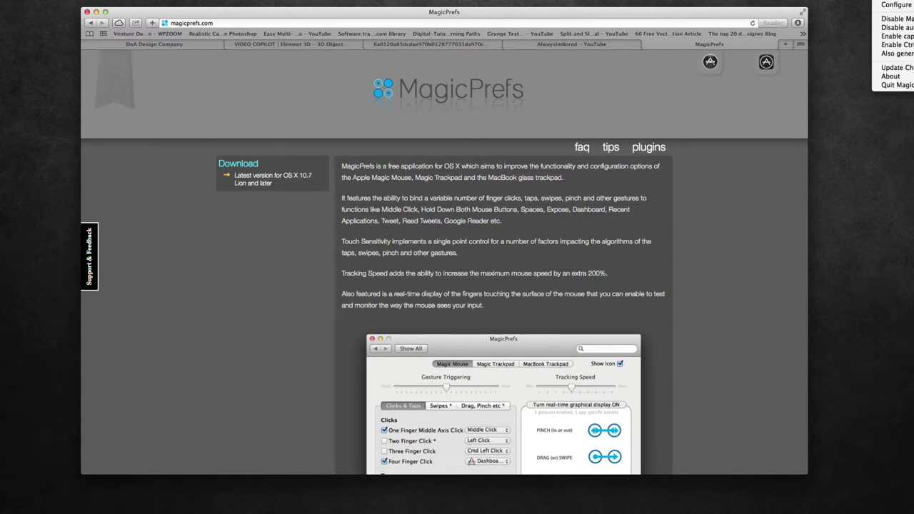
# In MagicPrefs Configure, set One Finger Middle Axis Click to Middle Click and close the window.
pyautogui.click(894, 4)
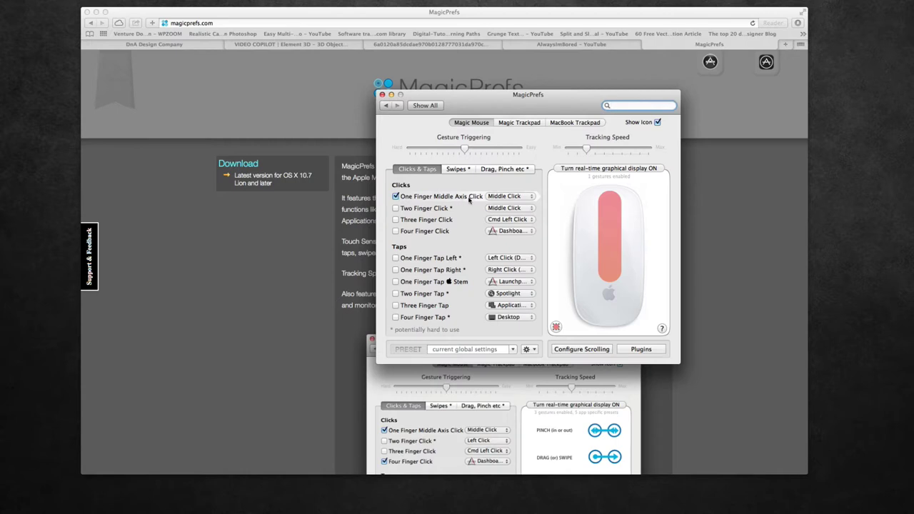
pyautogui.click(510, 196)
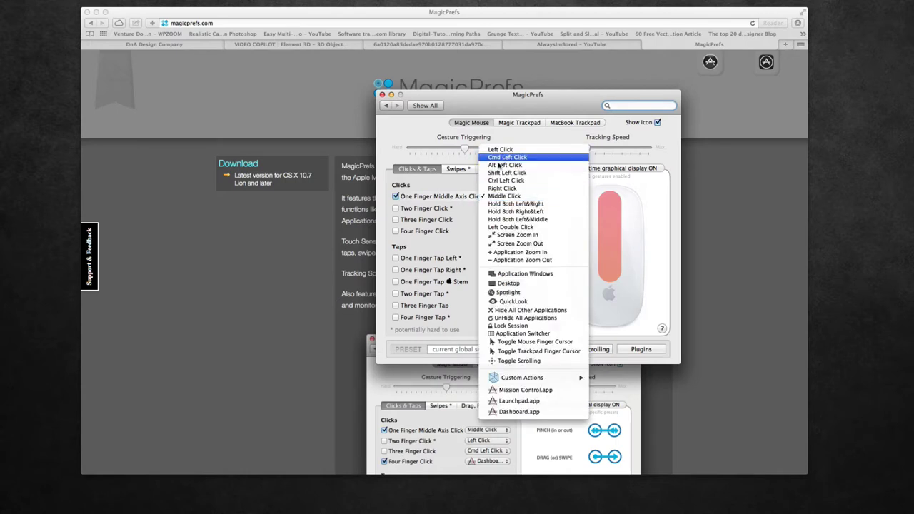
pyautogui.click(468, 184)
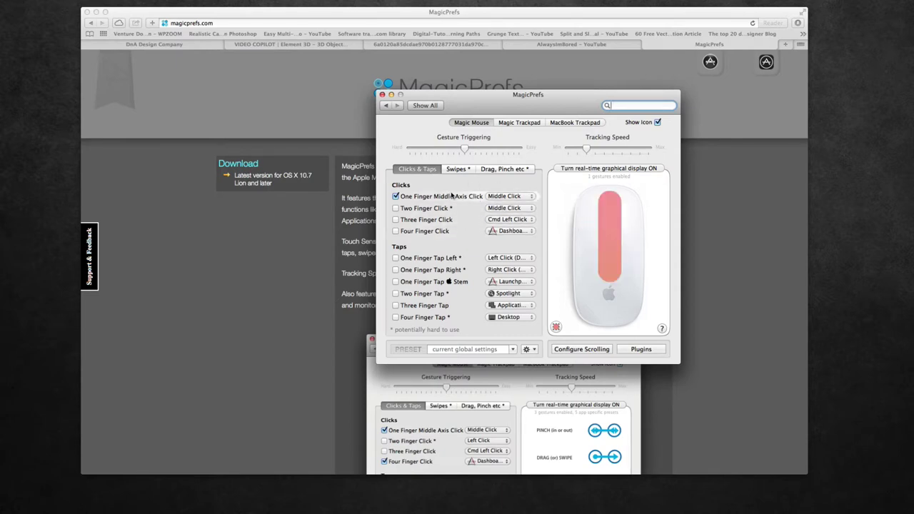
pyautogui.click(383, 95)
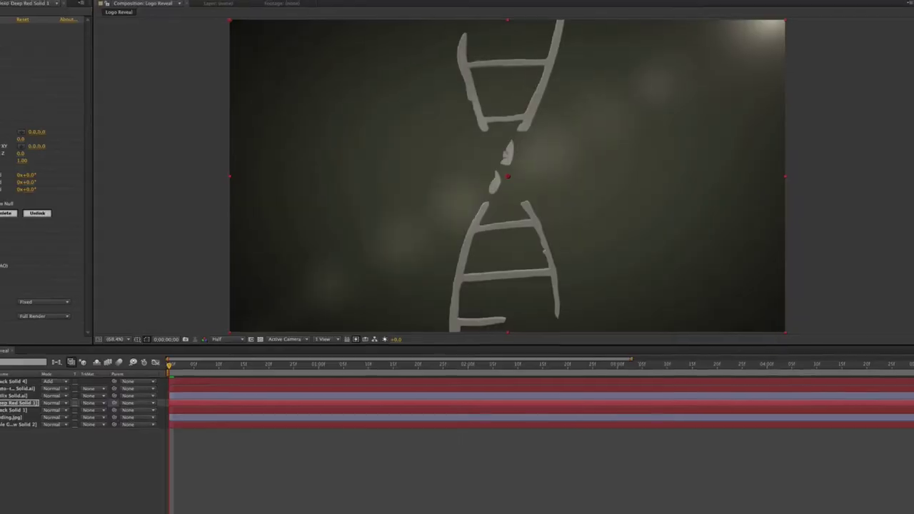
# Open Scene Setup and orbit, zoom and middle-click pan around the DNA logo.
pyautogui.click(10, 48)
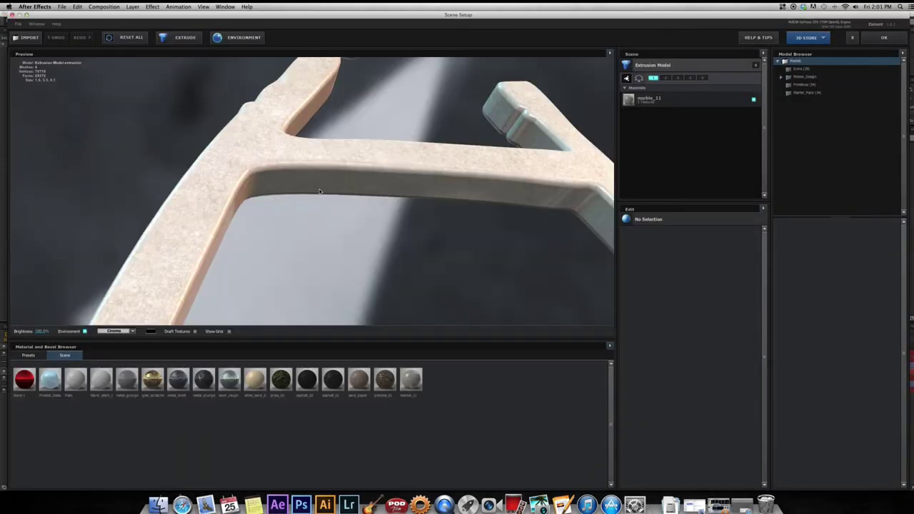
pyautogui.moveTo(320, 191)
pyautogui.mouseDown()
pyautogui.moveTo(321, 210)
pyautogui.moveTo(330, 178)
pyautogui.mouseUp()
pyautogui.scroll(2, 331, 178)
pyautogui.scroll(-2, 346, 184)
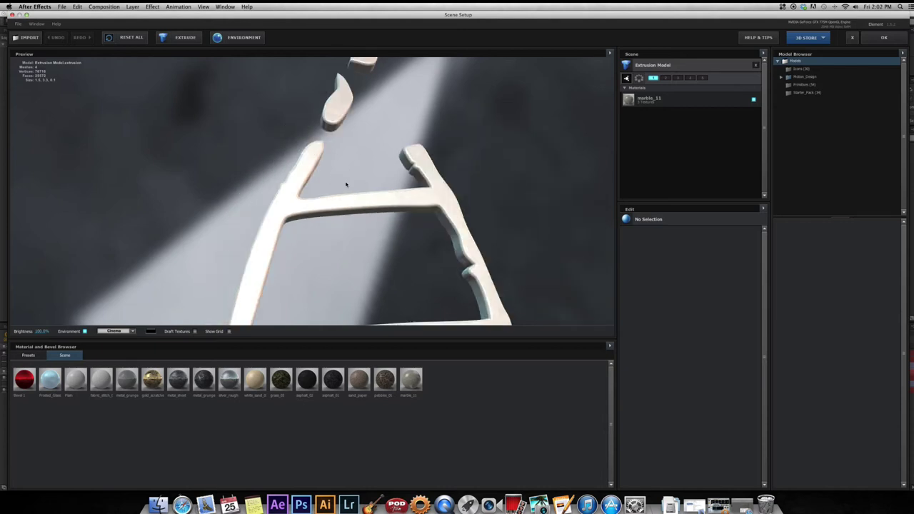
pyautogui.scroll(3, 346, 184)
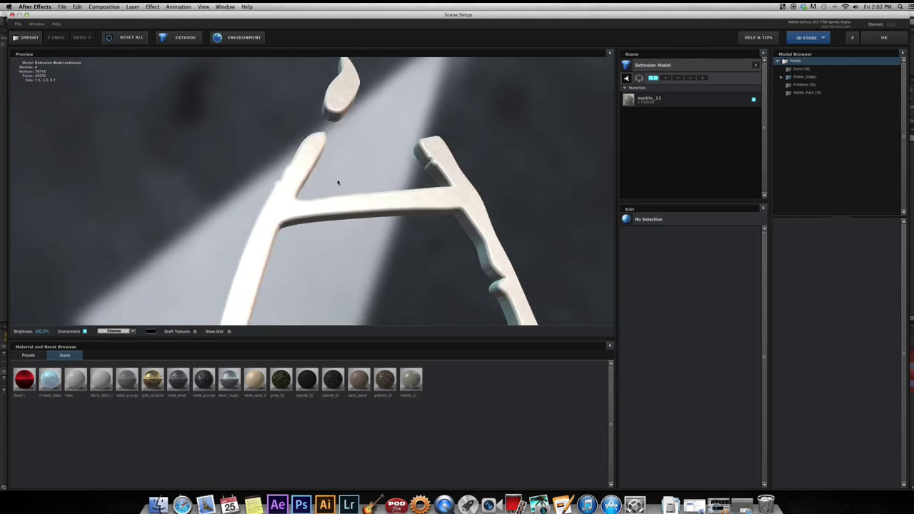
pyautogui.moveTo(337, 182); pyautogui.dragTo(388, 136)
pyautogui.scroll(3, 404, 126)
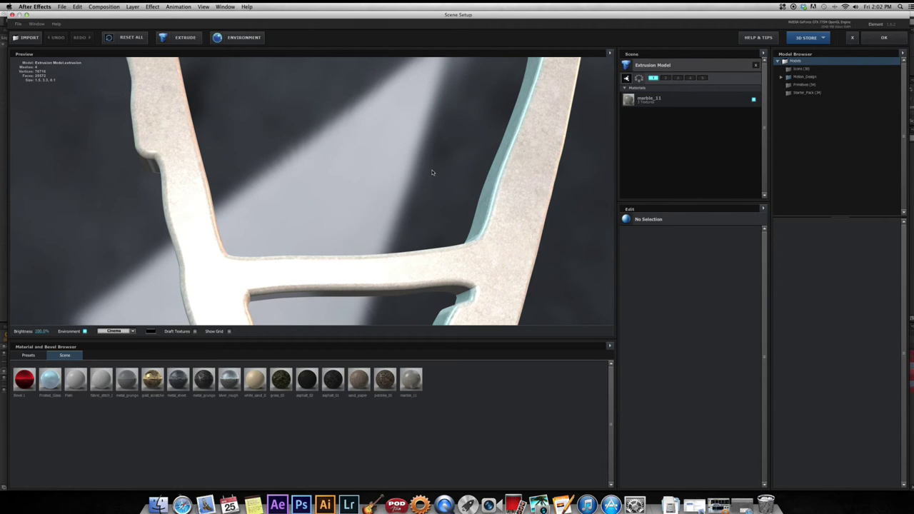
pyautogui.moveTo(431, 173); pyautogui.dragTo(432, 158)
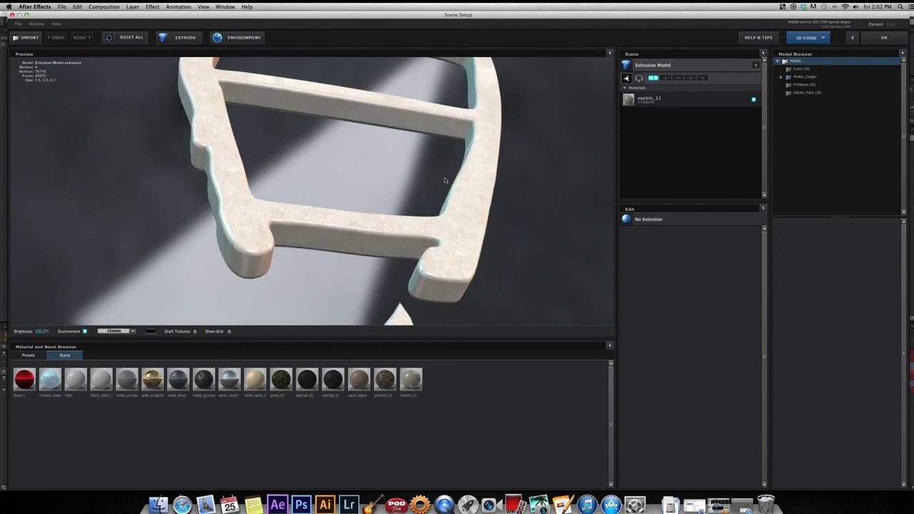
pyautogui.moveTo(444, 180); pyautogui.dragTo(433, 165)
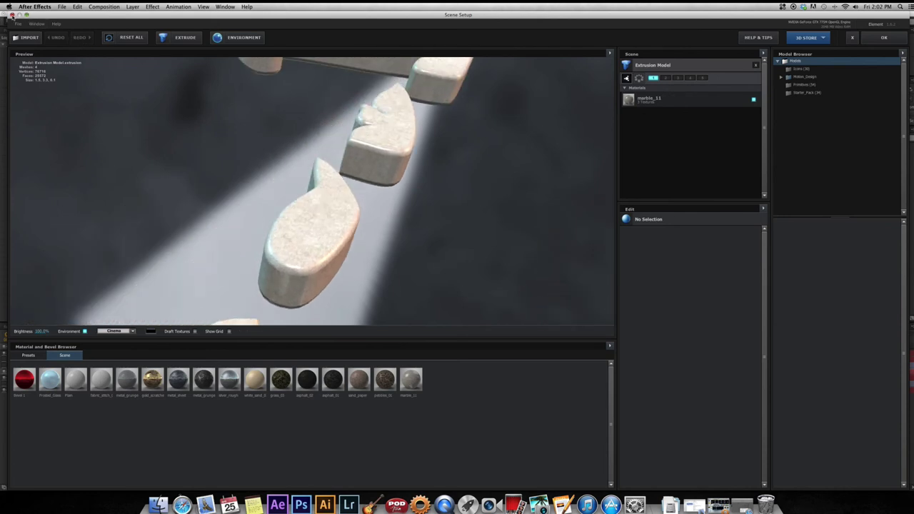
# Close Element 3D Scene Setup without saving changes.
pyautogui.click(12, 14)
pyautogui.click(437, 156)
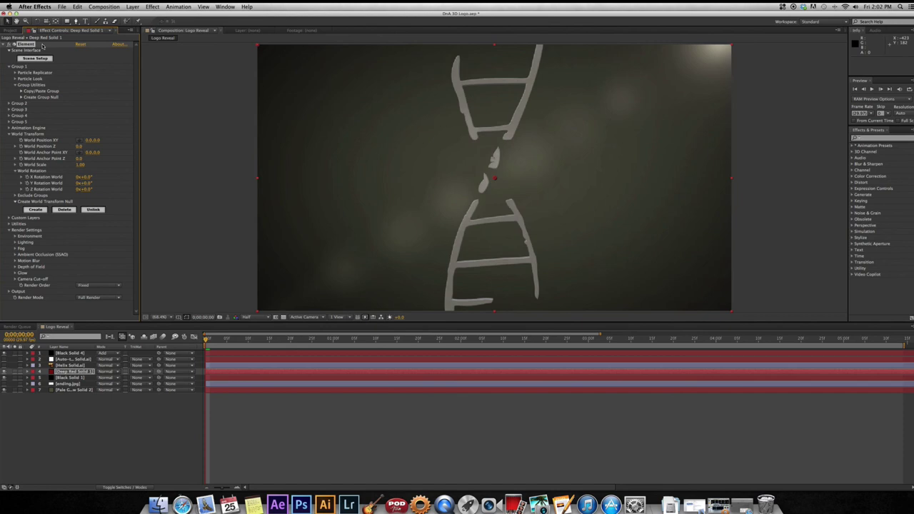
pyautogui.click(33, 8)
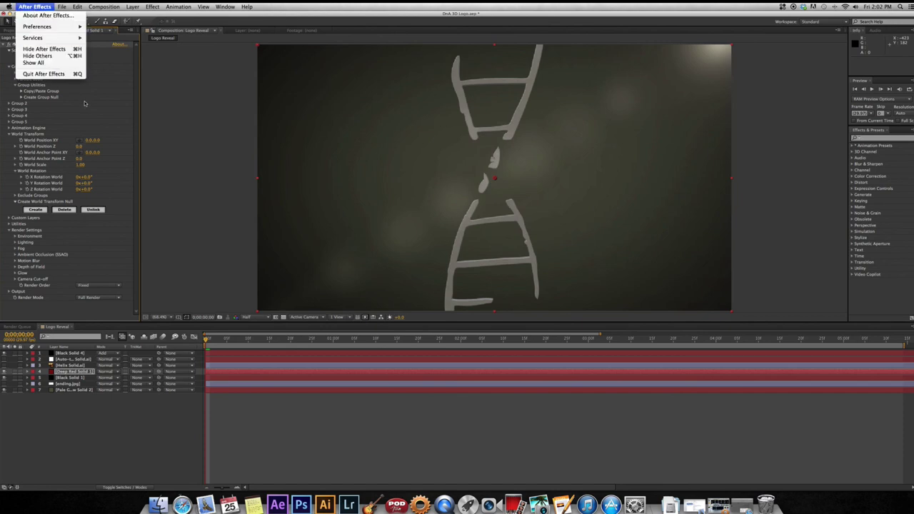